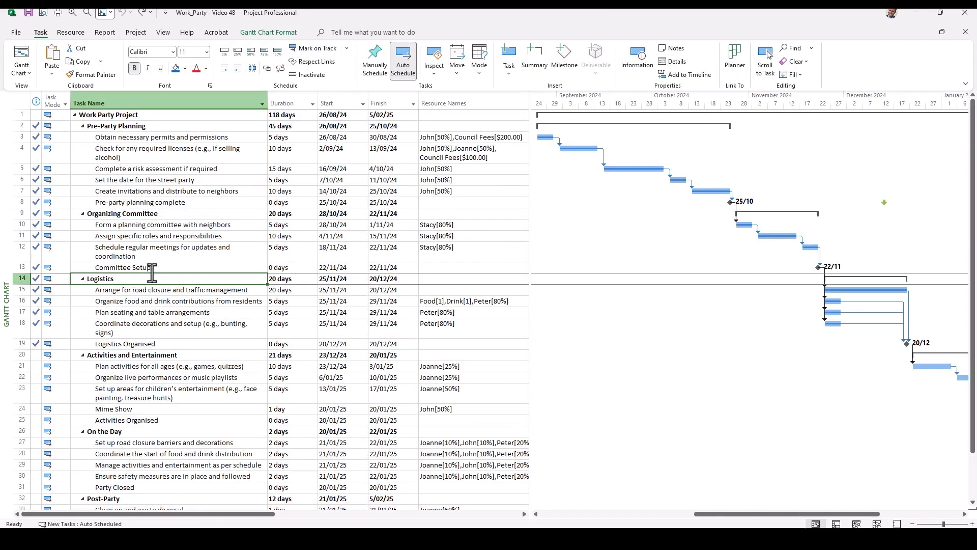
click(176, 67)
key(ctrl+u)
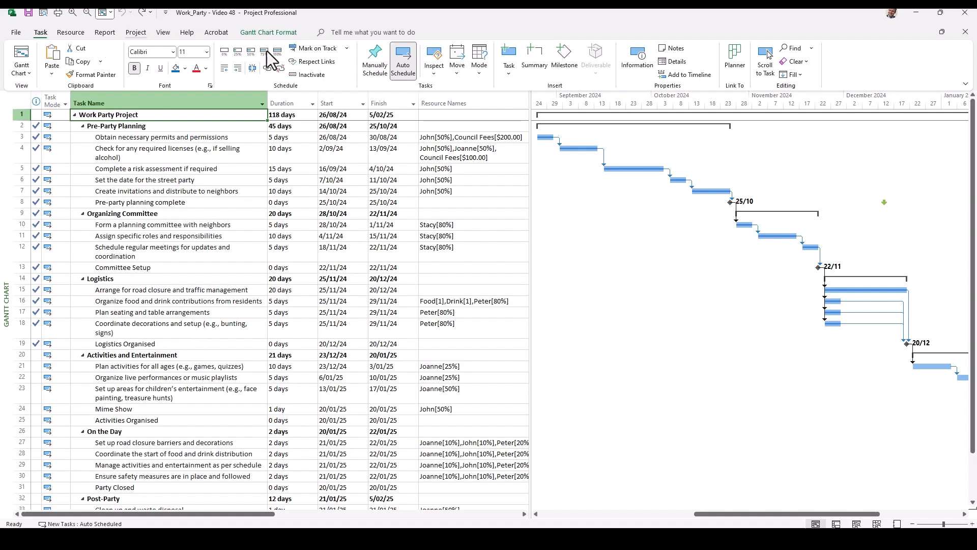
- Apply a text style to all Summary Tasks with a darker blue background colour and underlined text
click(269, 32)
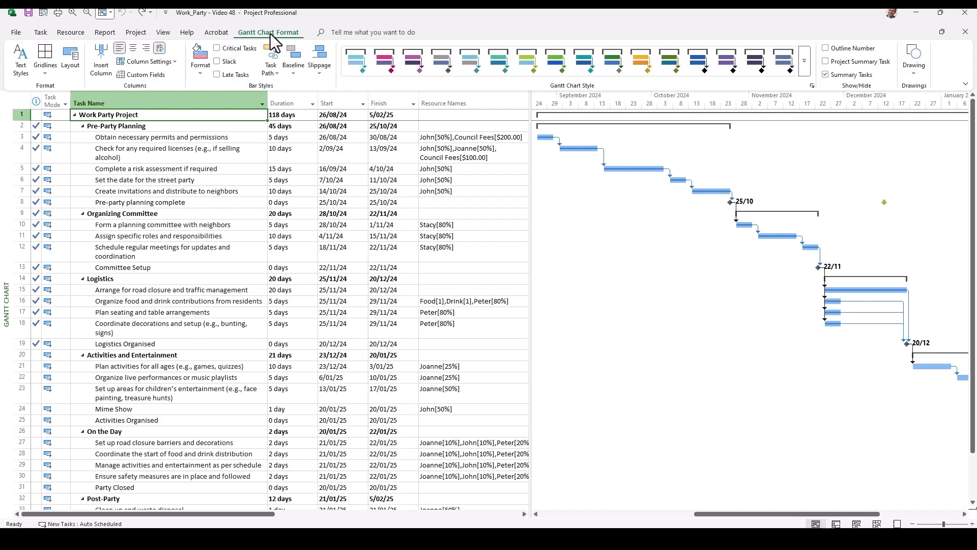
click(20, 65)
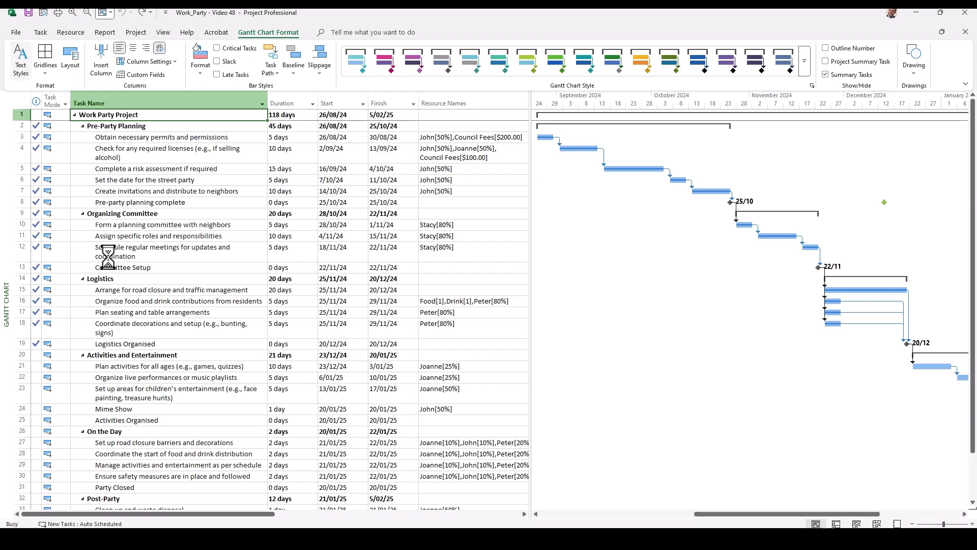
drag(142, 26, 490, 146)
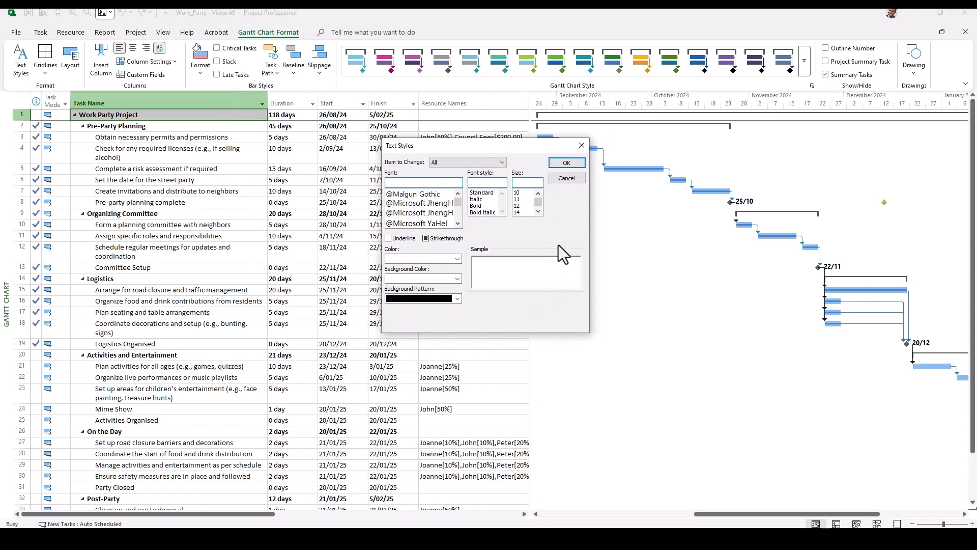
drag(514, 148, 519, 203)
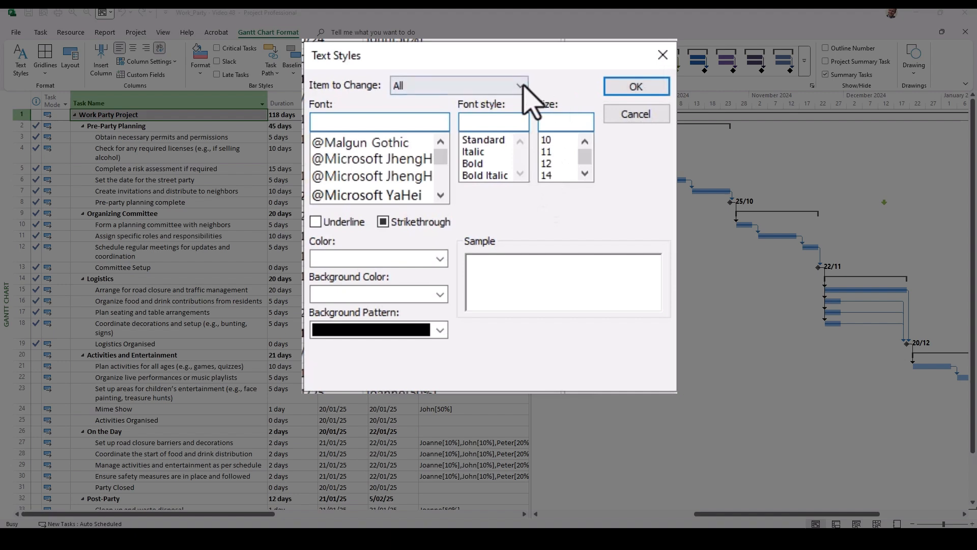
click(521, 85)
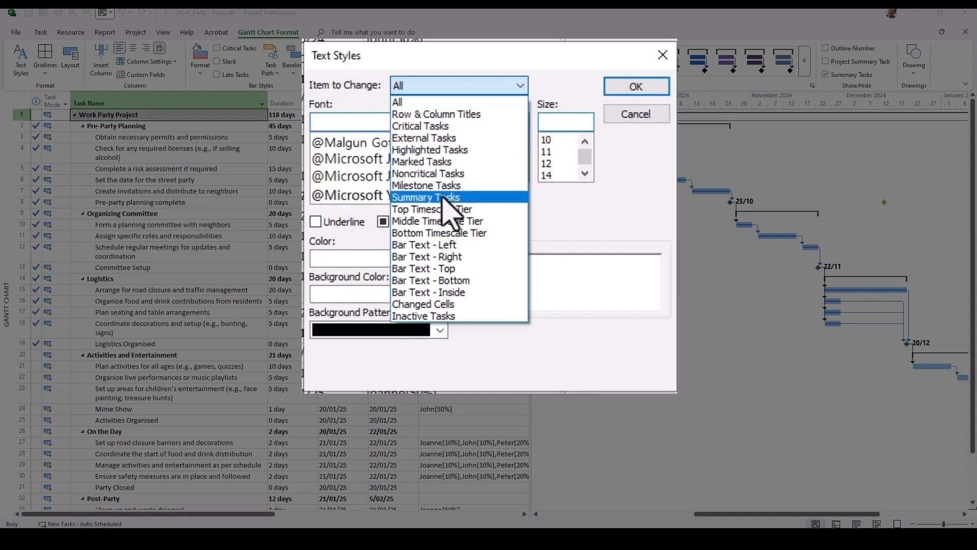
click(448, 197)
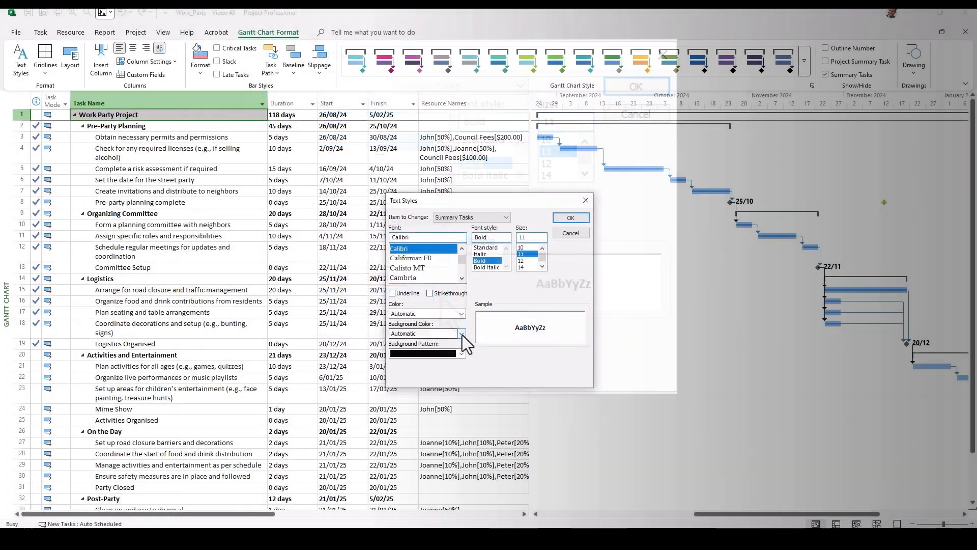
click(461, 333)
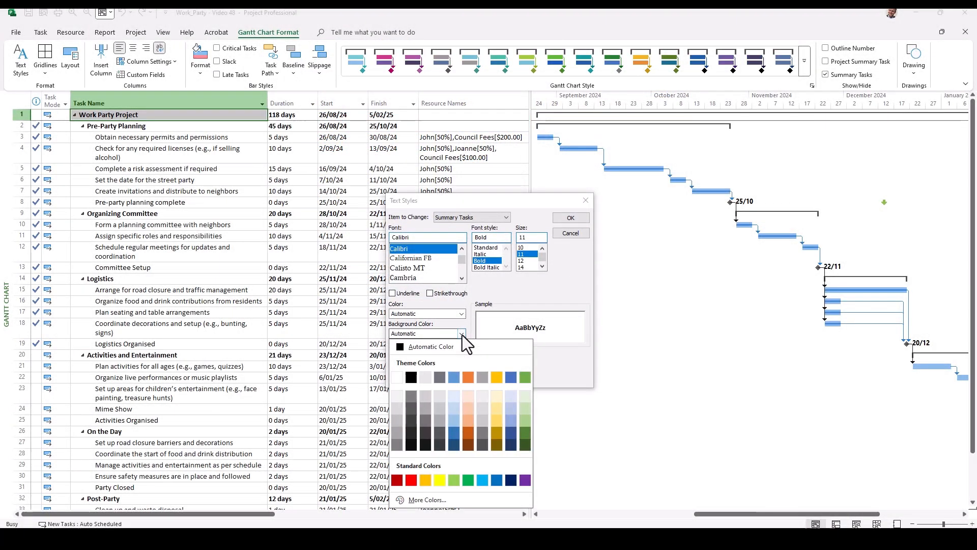
click(453, 433)
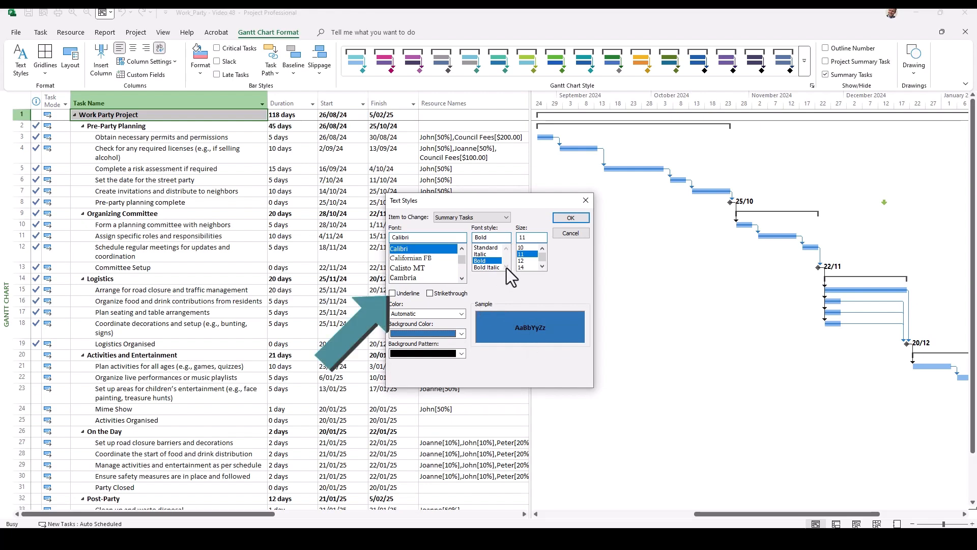
click(392, 294)
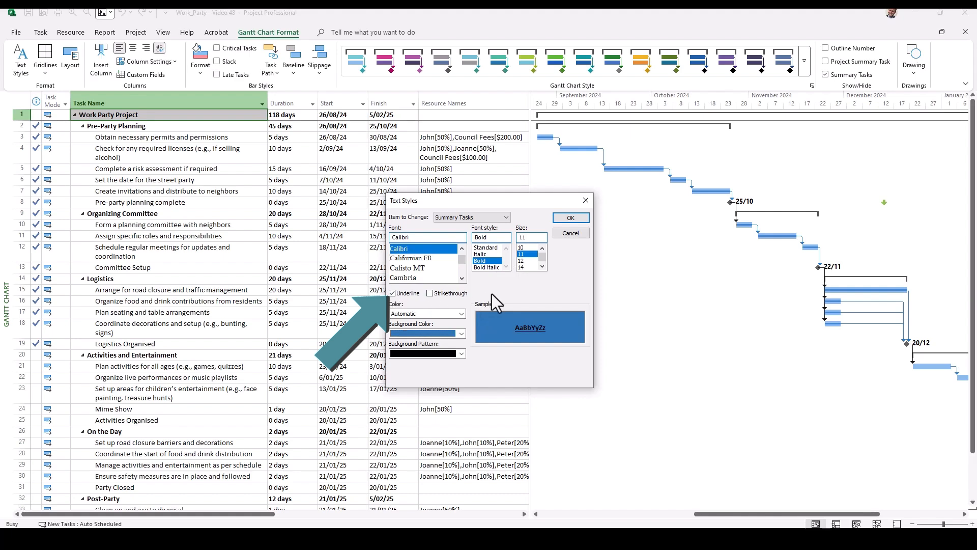
click(571, 217)
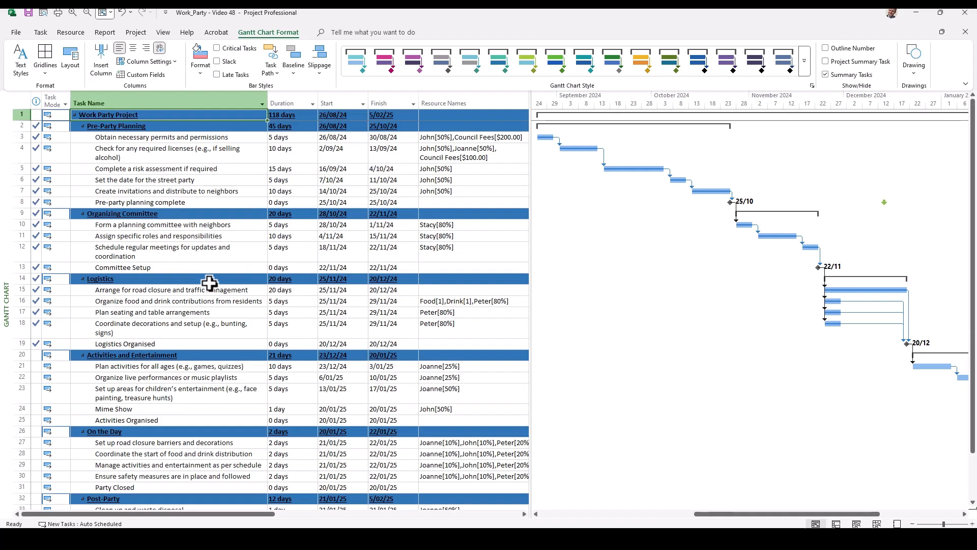
- Change the background colour in the Summary Tasks text style to a lighter blue
click(19, 63)
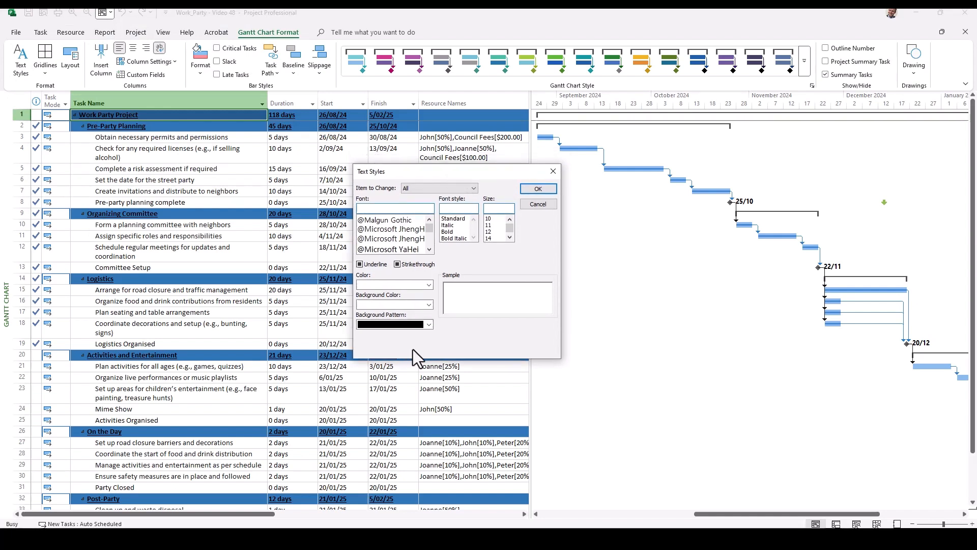
click(472, 188)
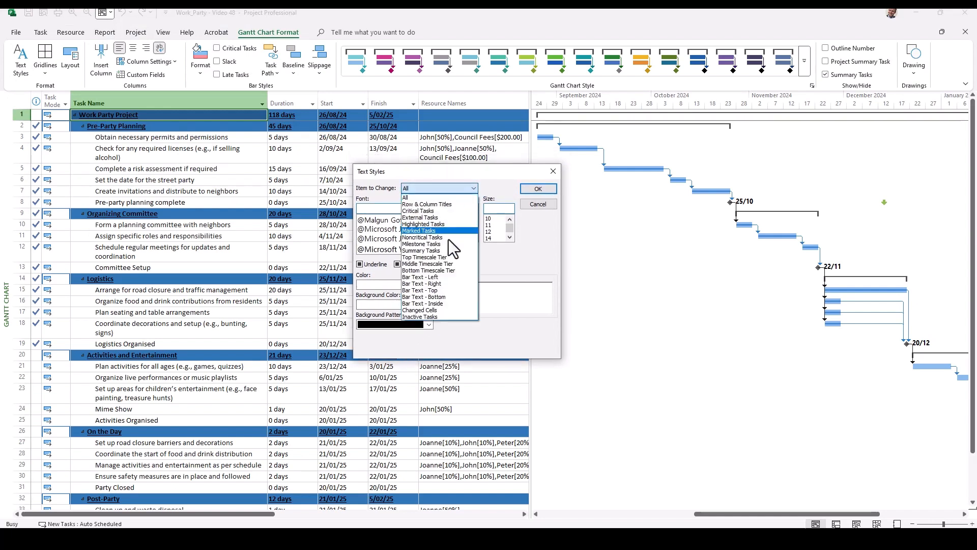
click(432, 251)
click(429, 304)
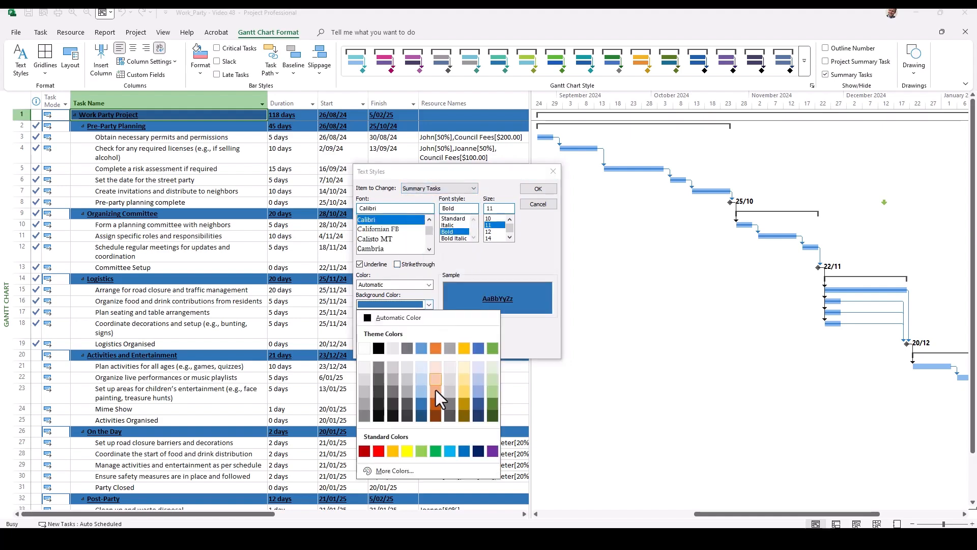
click(421, 392)
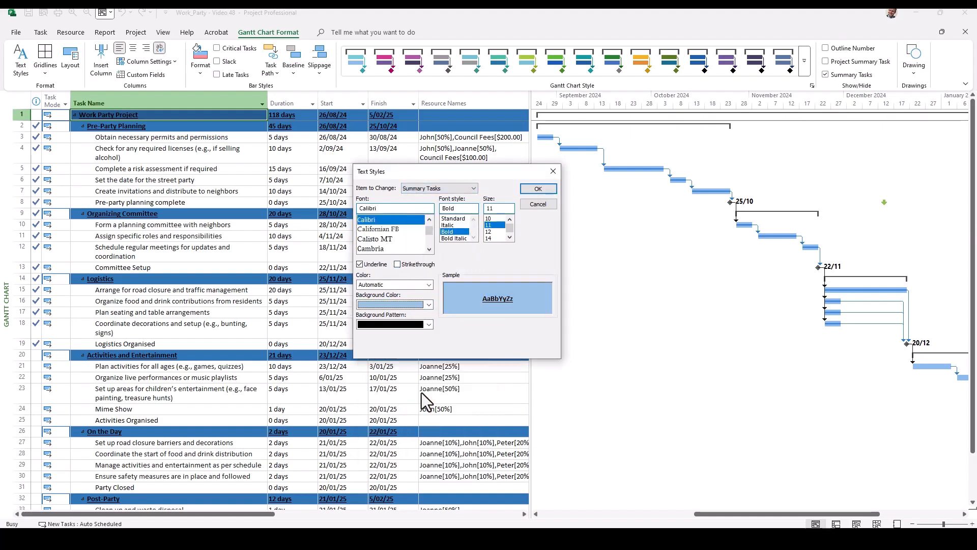
- Set the Milestone Tasks text style to bold with a darker blue font colour and apply the text style changes
click(473, 189)
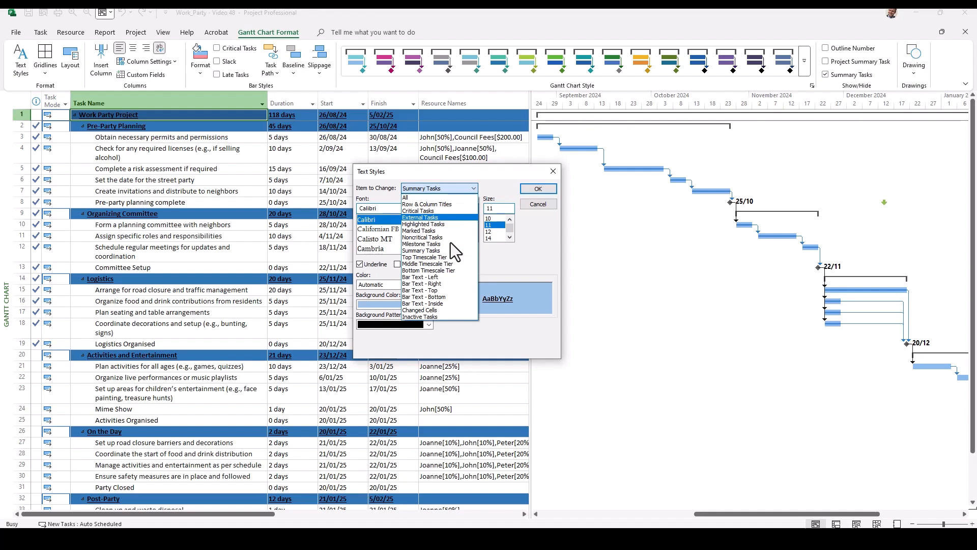
click(432, 245)
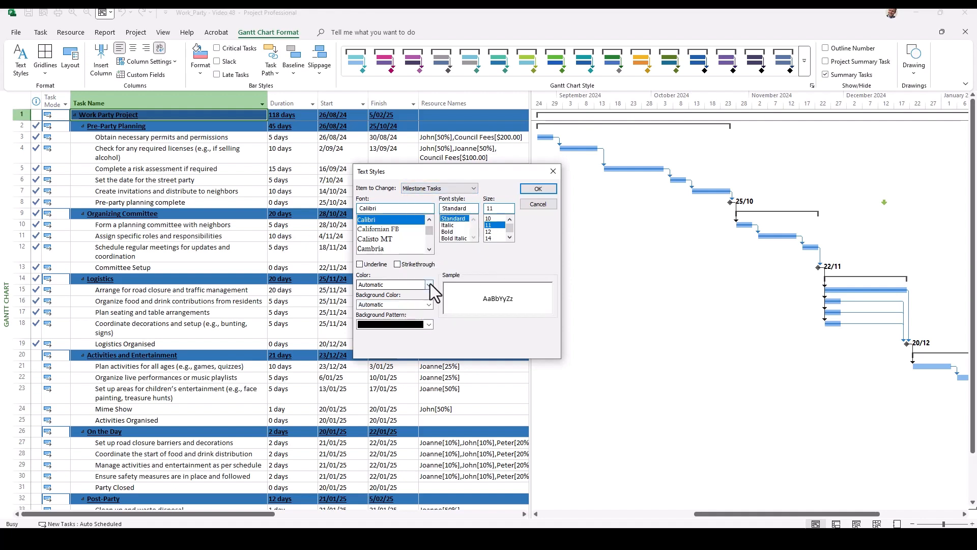
click(447, 231)
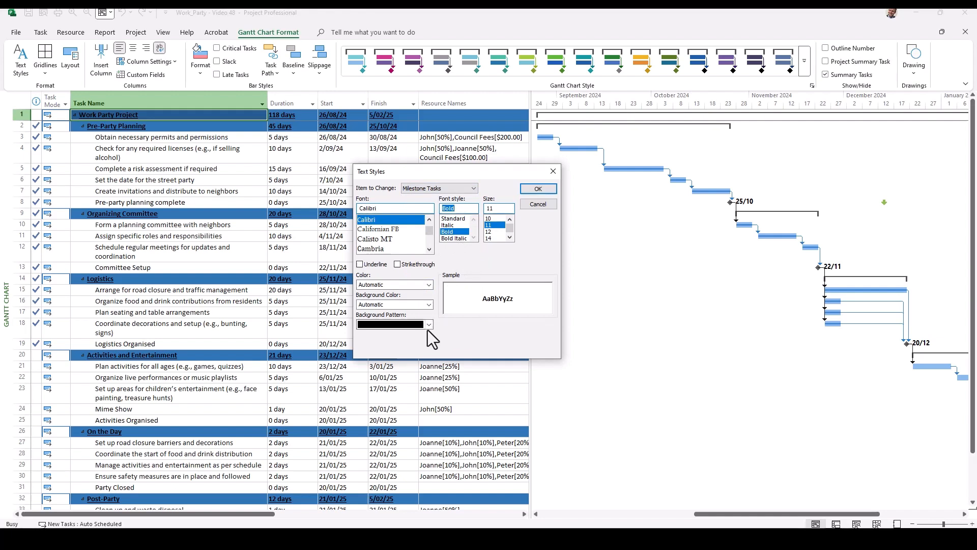
click(429, 285)
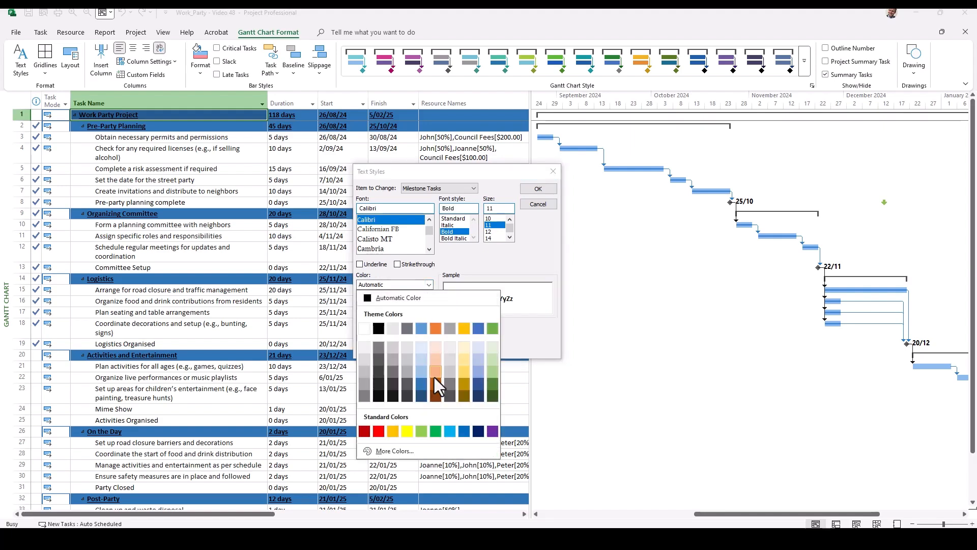
click(420, 385)
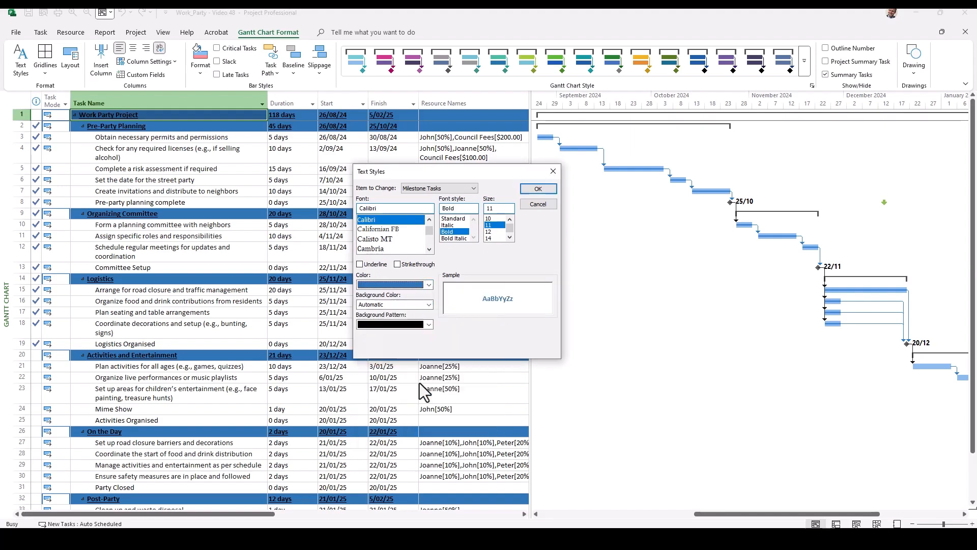
click(535, 192)
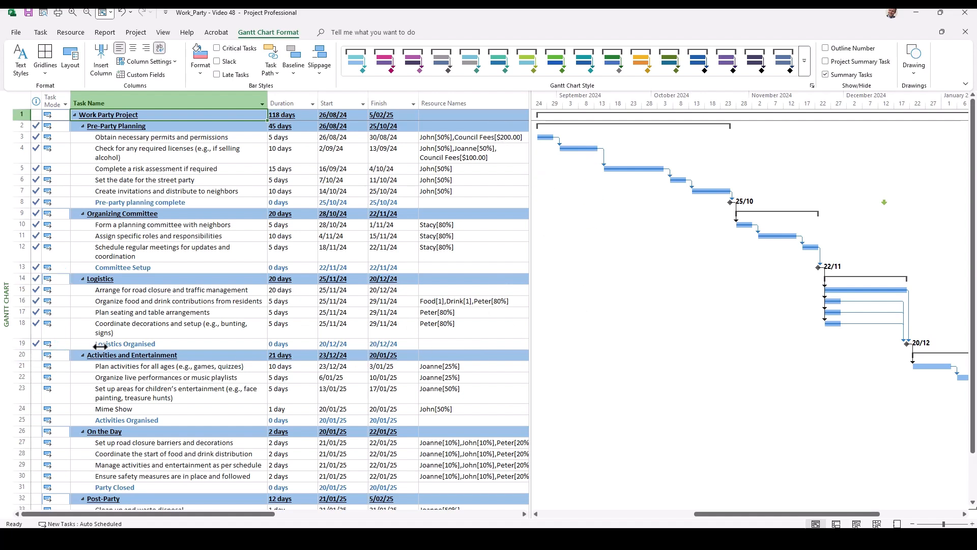
click(15, 345)
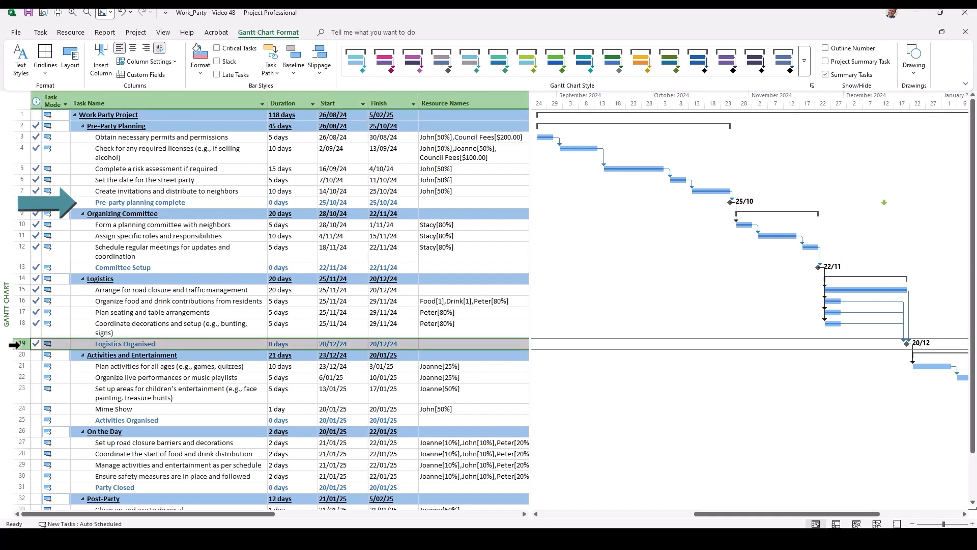
click(133, 397)
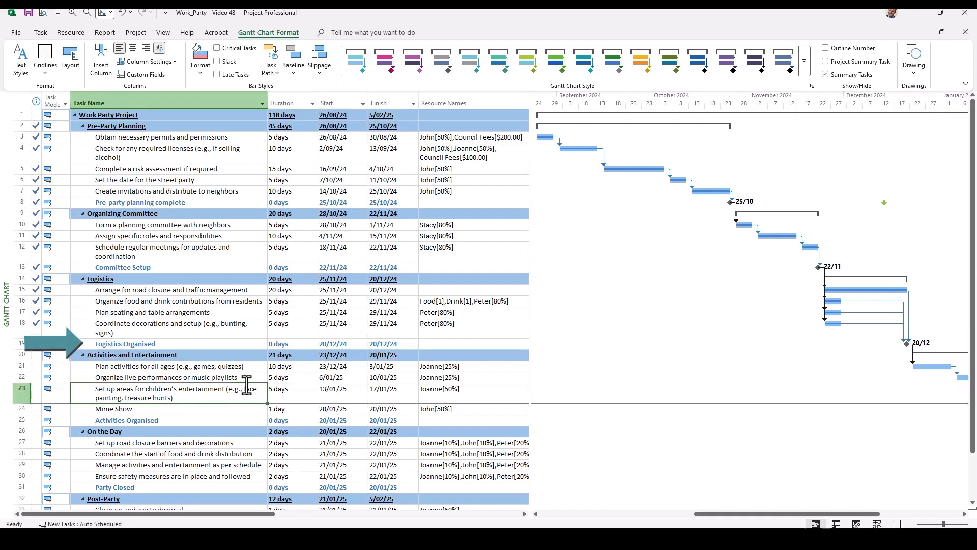
- Add a task named "New milestone" below Party Complete and set its duration to 0 days
scroll(248, 383, down, 7)
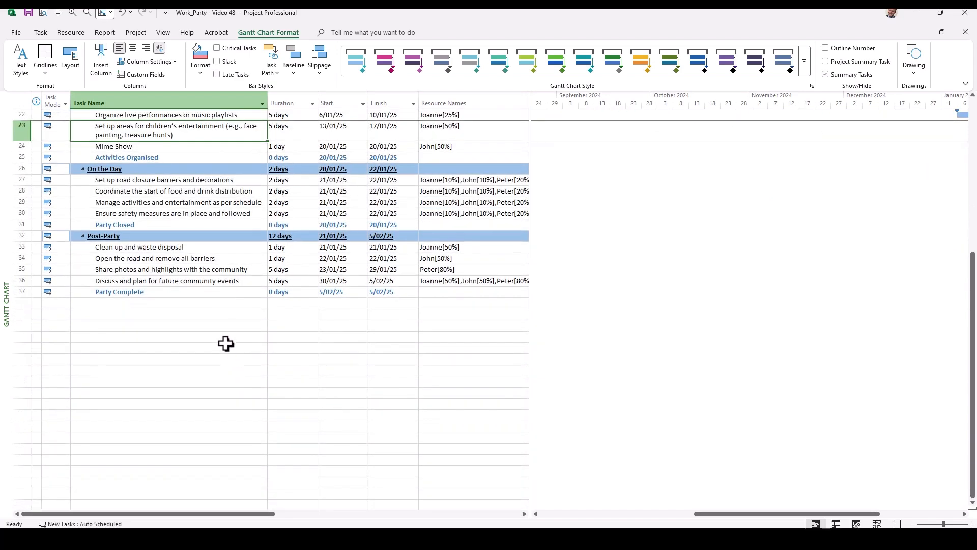
click(208, 304)
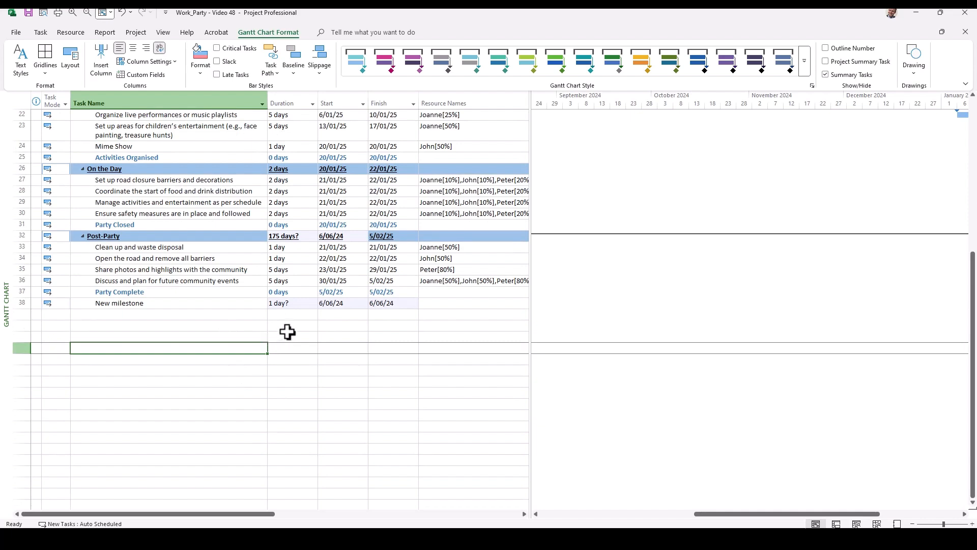
click(295, 307)
click(313, 306)
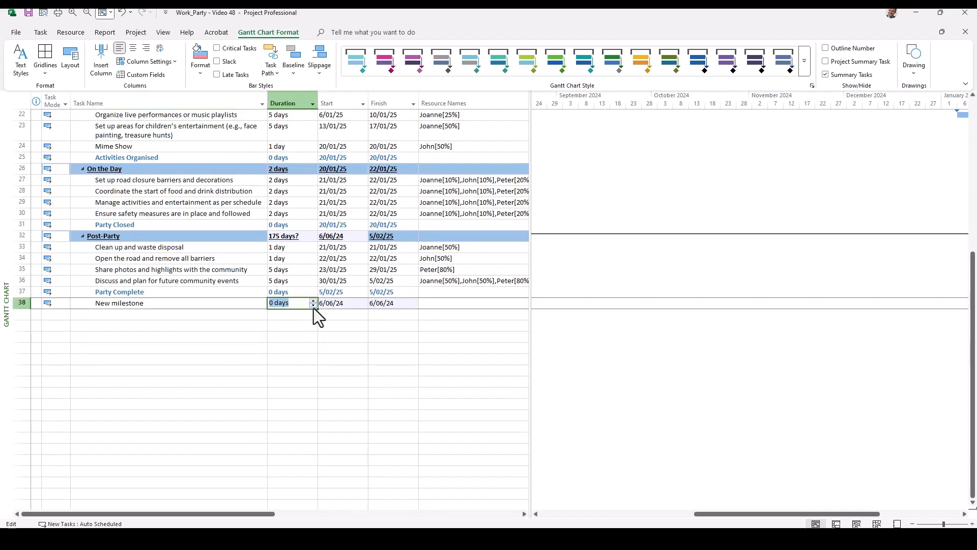
click(192, 337)
scroll(287, 272, down, 1)
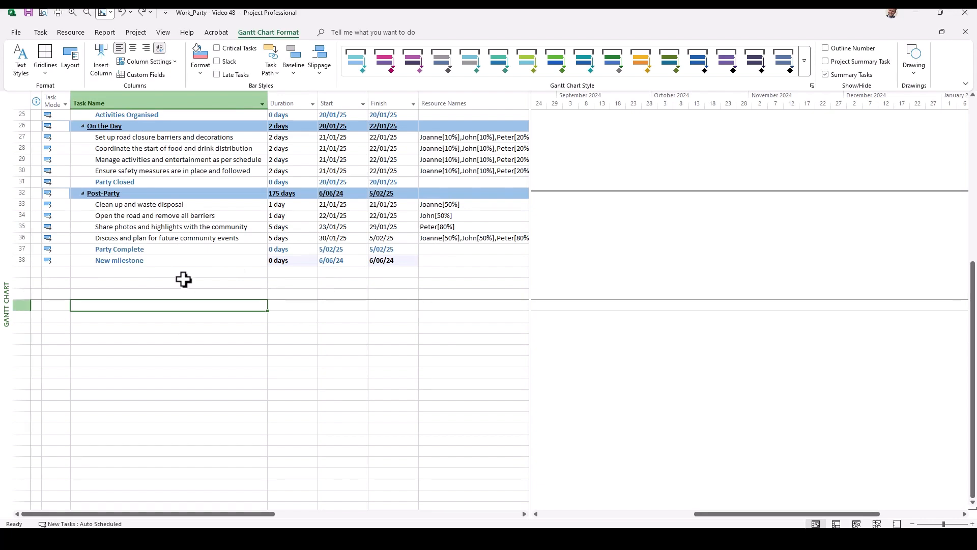
click(145, 284)
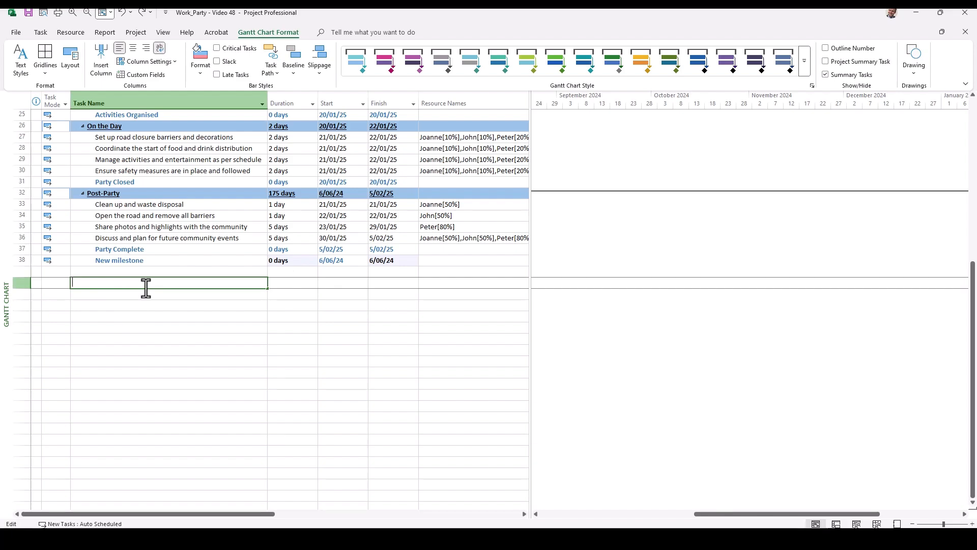
key(shift+space)
scroll(153, 295, up, 10)
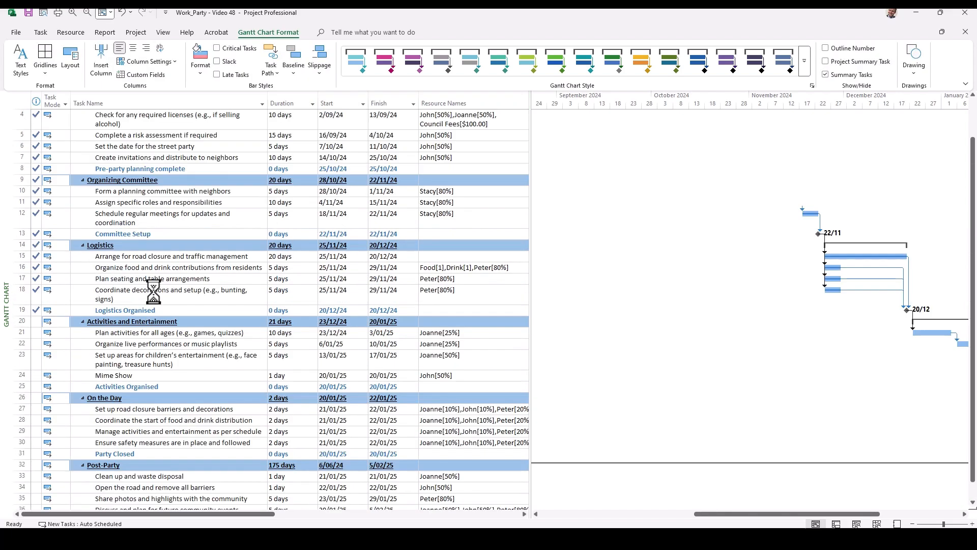